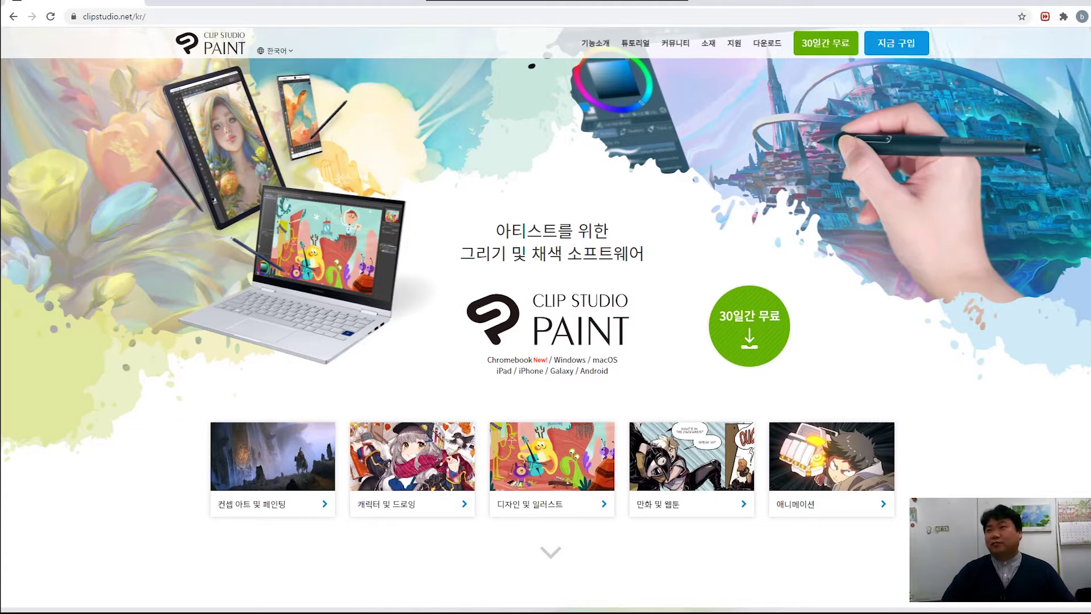
# - Look through the Clip Studio Paint product page down to the PRO and EX purchase plans
pyautogui.scroll(-20, 546, 335)
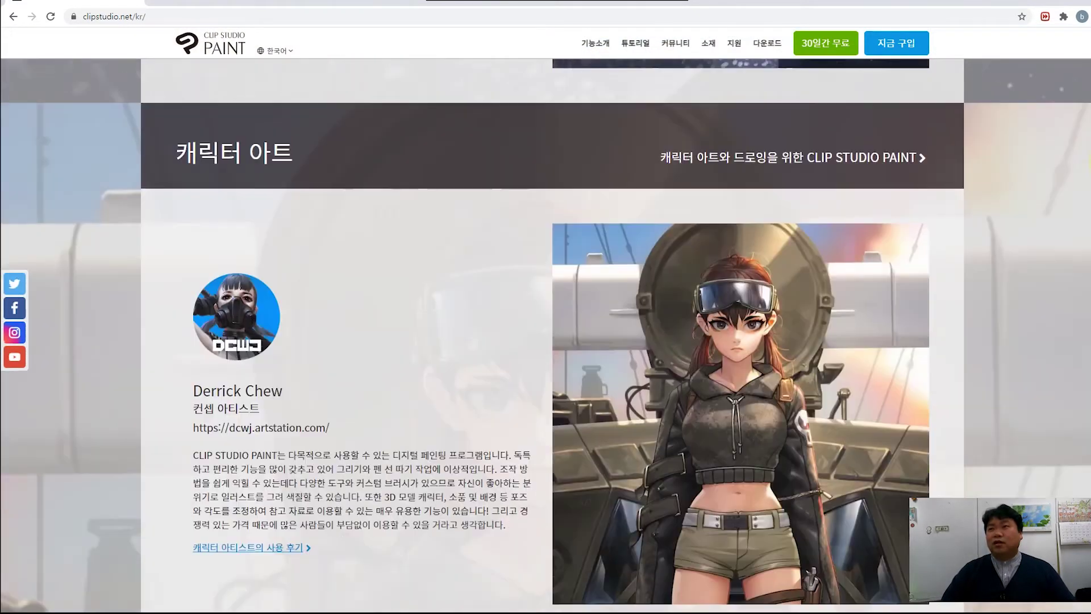
pyautogui.scroll(-20, 545, 335)
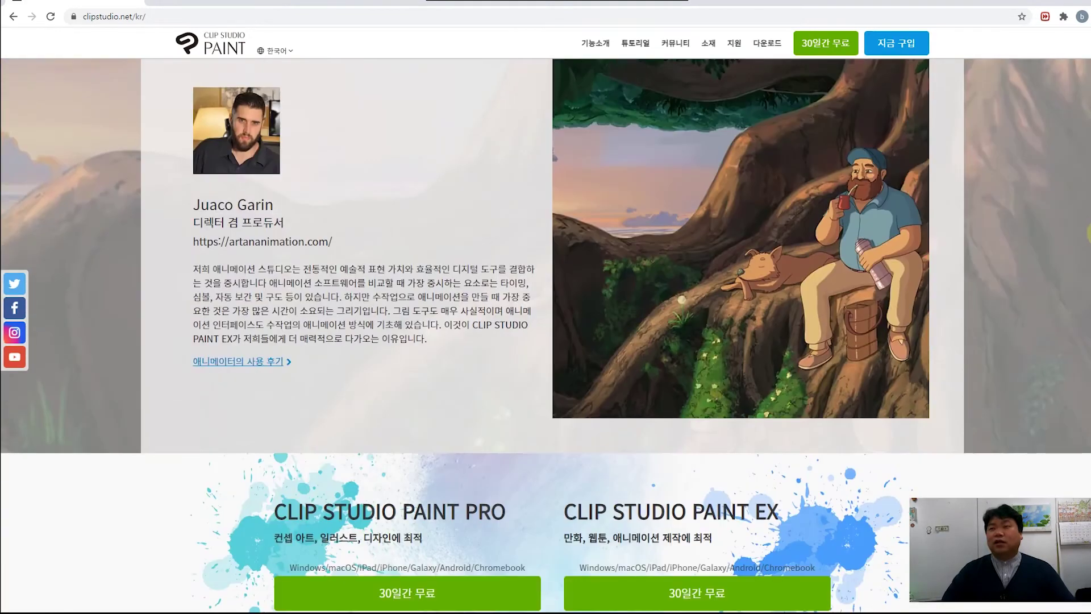
pyautogui.scroll(3, 1009, 188)
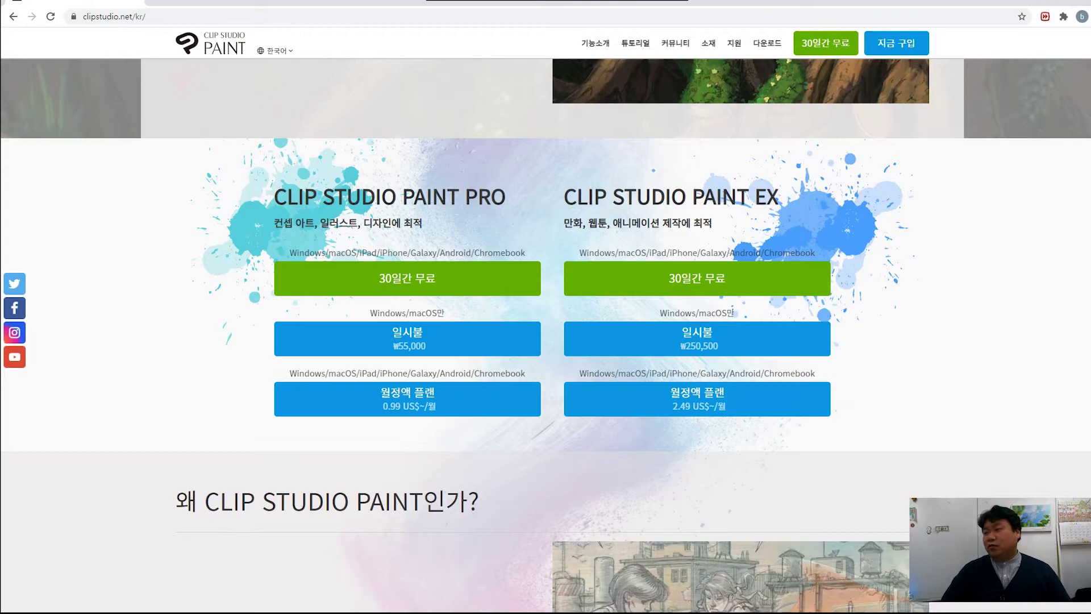
# - Switch to CLIP STUDIO and review the cloud works in 작품 관리 and the materials in CLIP STUDIO ASSETS
pyautogui.hotkey('alt', 'Tab')
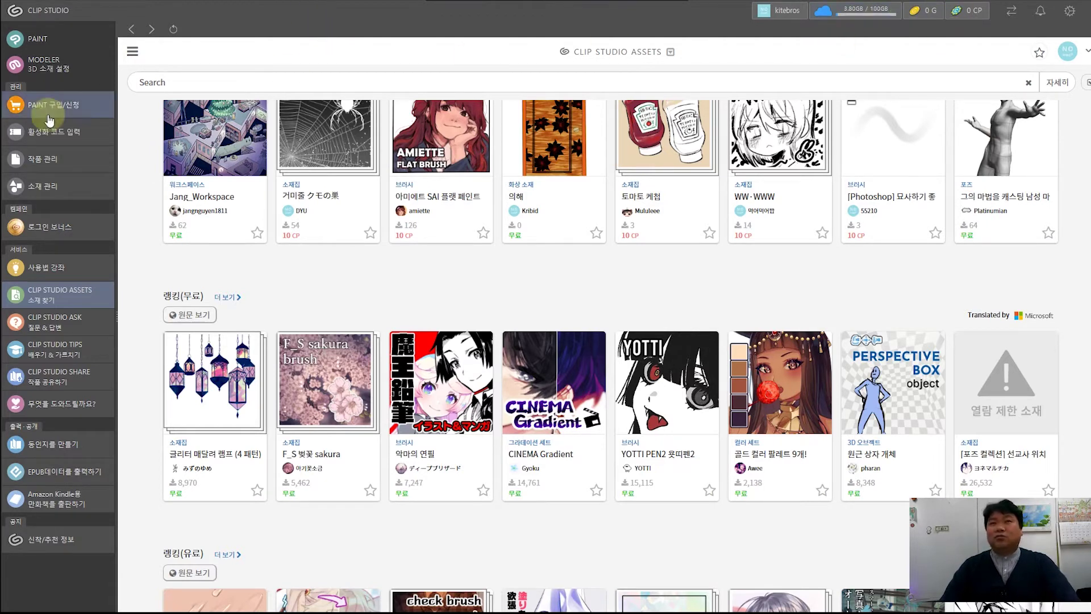
pyautogui.click(80, 164)
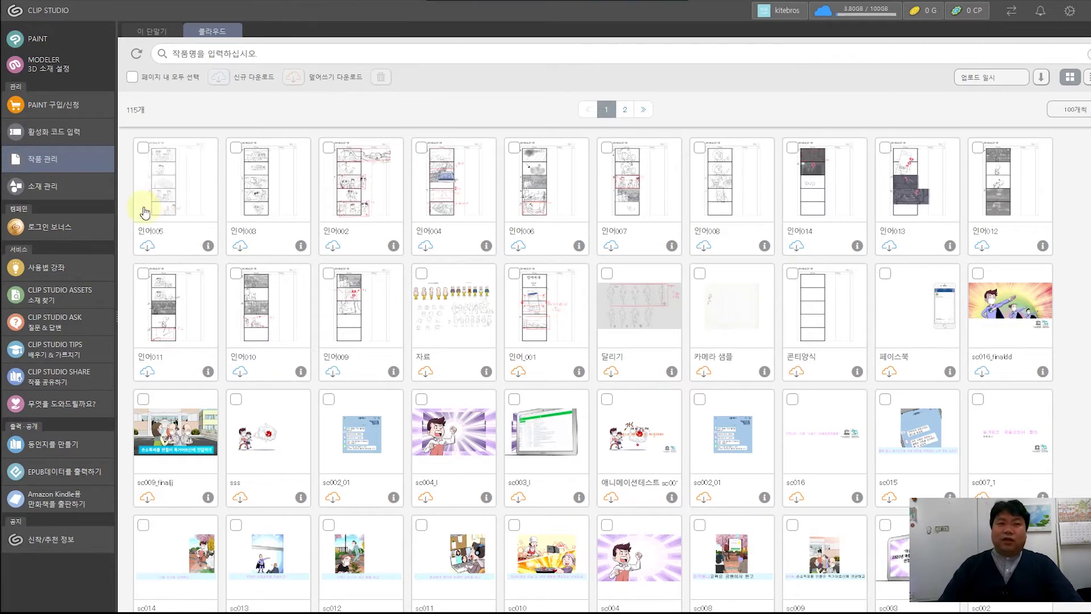
pyautogui.click(55, 307)
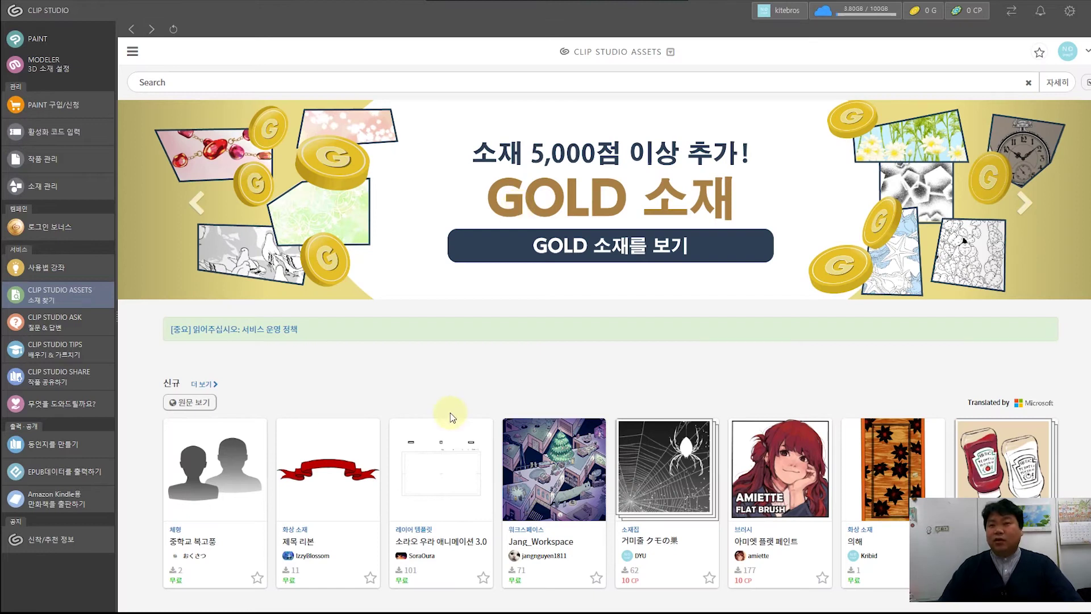
pyautogui.scroll(-5, 451, 377)
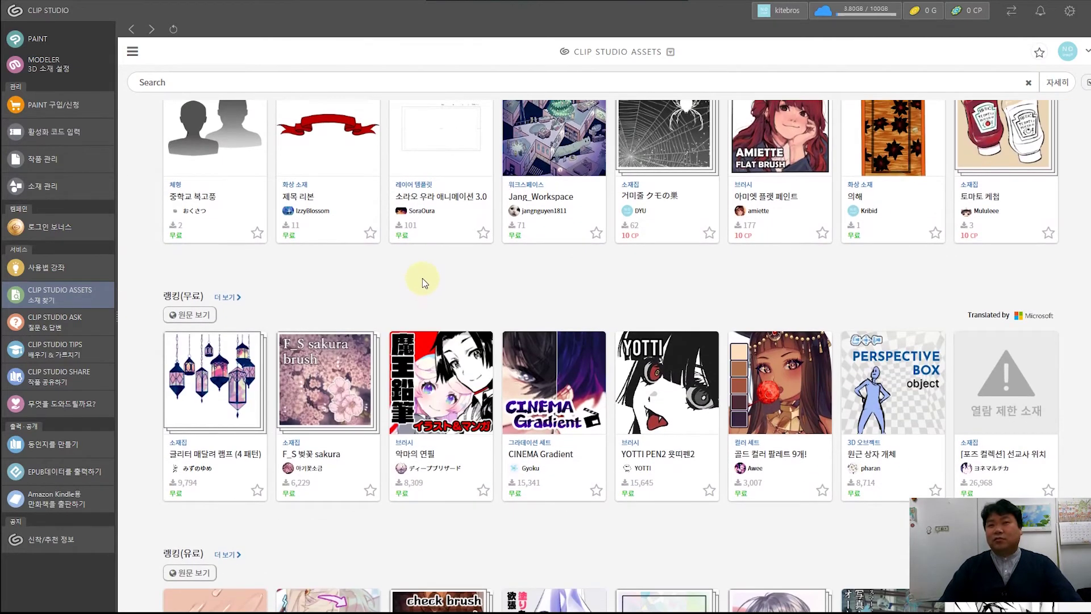
pyautogui.scroll(2, 422, 278)
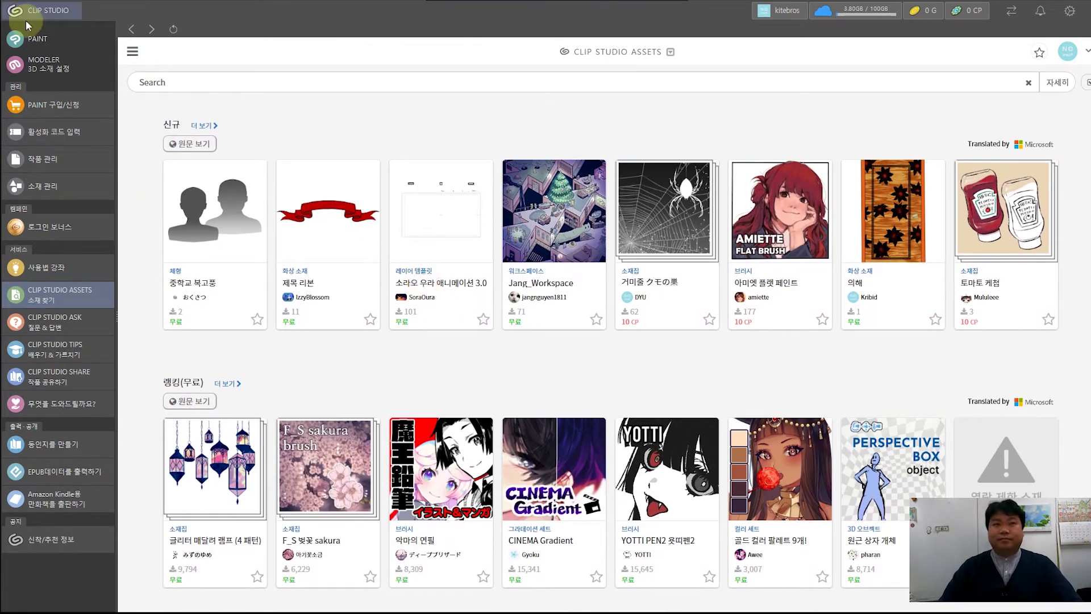
# - Launch Clip Studio Paint from CLIP STUDIO and expand the Pen sub tool palette
pyautogui.click(50, 33)
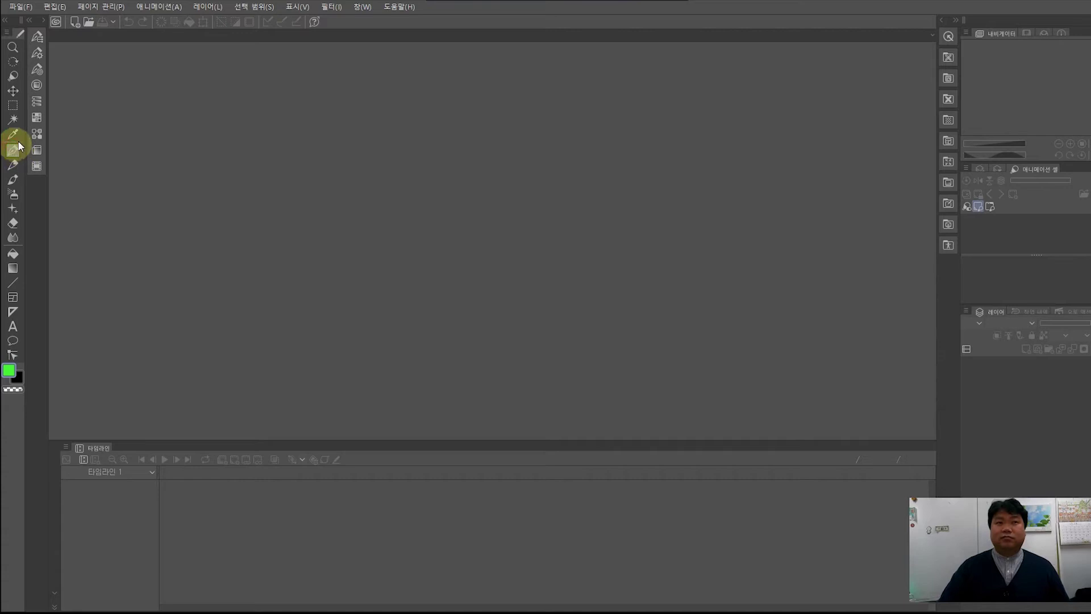
pyautogui.click(38, 37)
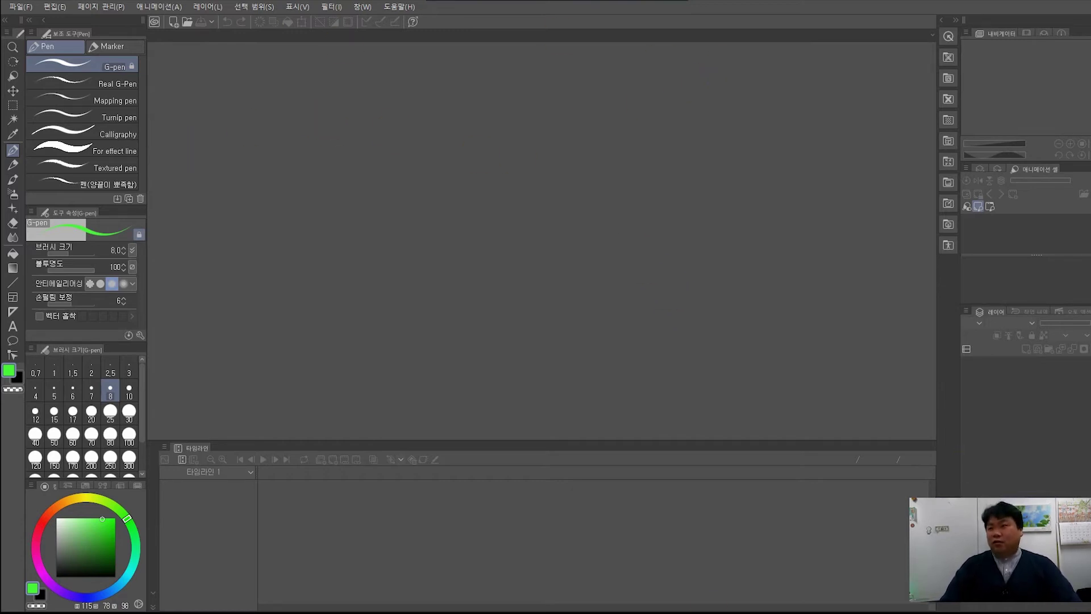
# - Switch to the browser and read the animation (애니메이션) feature page, covering the key drawing and in-between drawing stages
pyautogui.hotkey('alt', 'Tab')
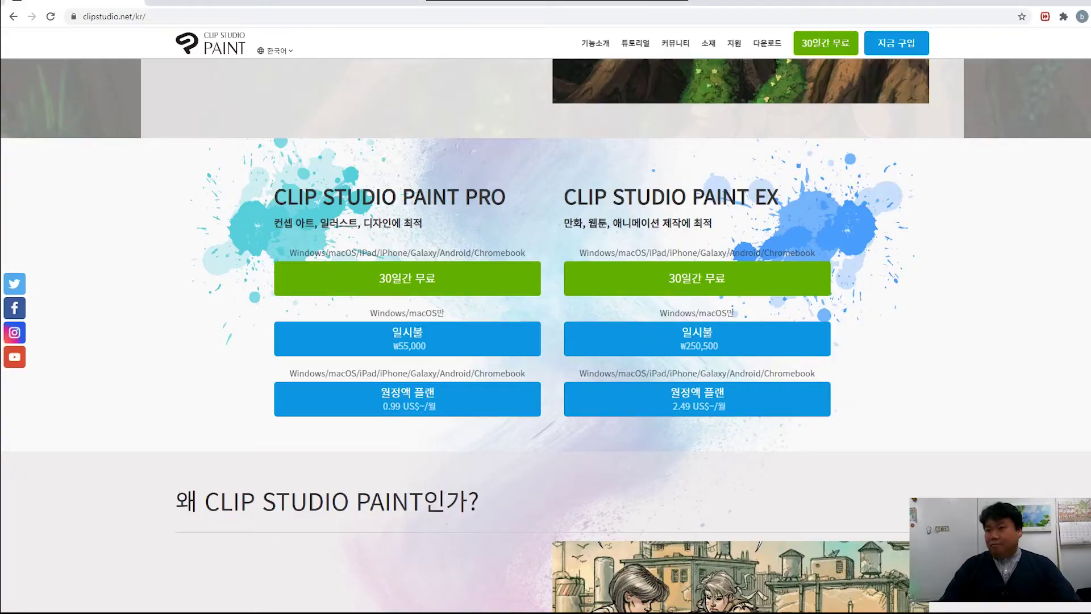
pyautogui.click(595, 43)
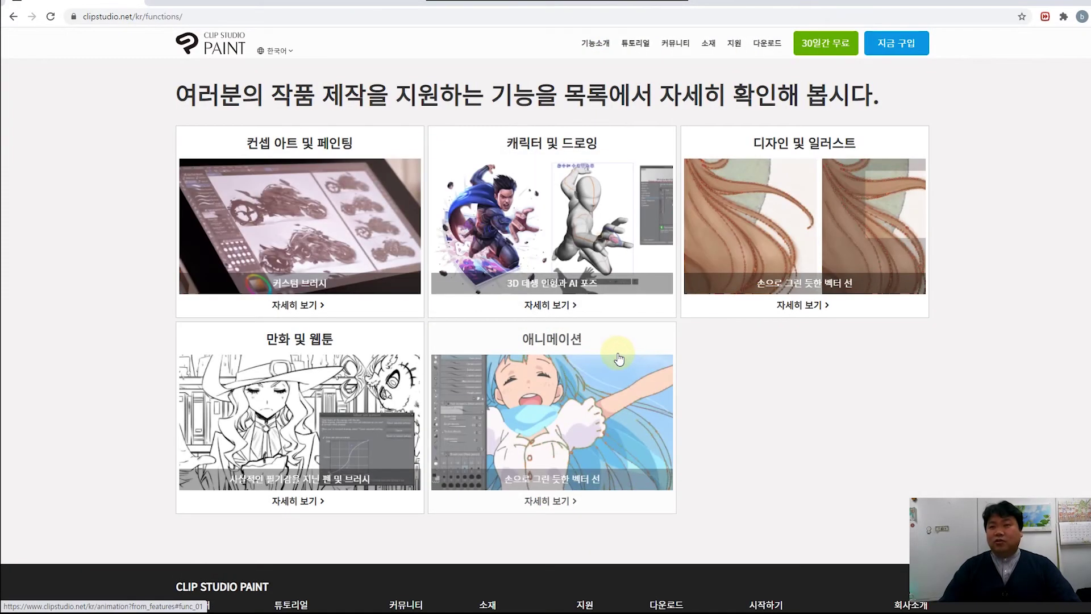
pyautogui.click(617, 355)
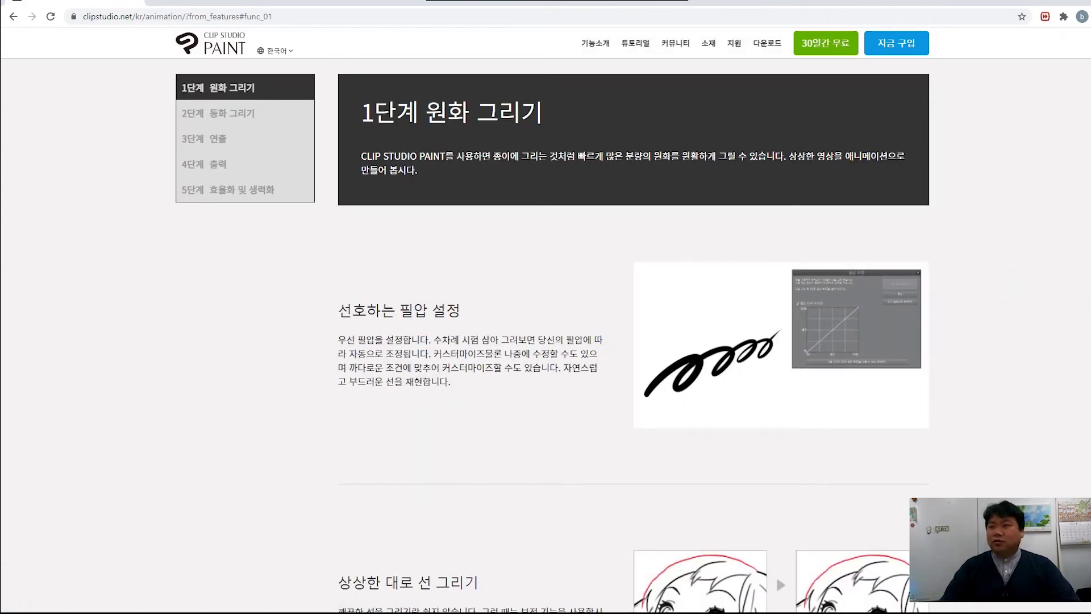
pyautogui.scroll(-20, 633, 341)
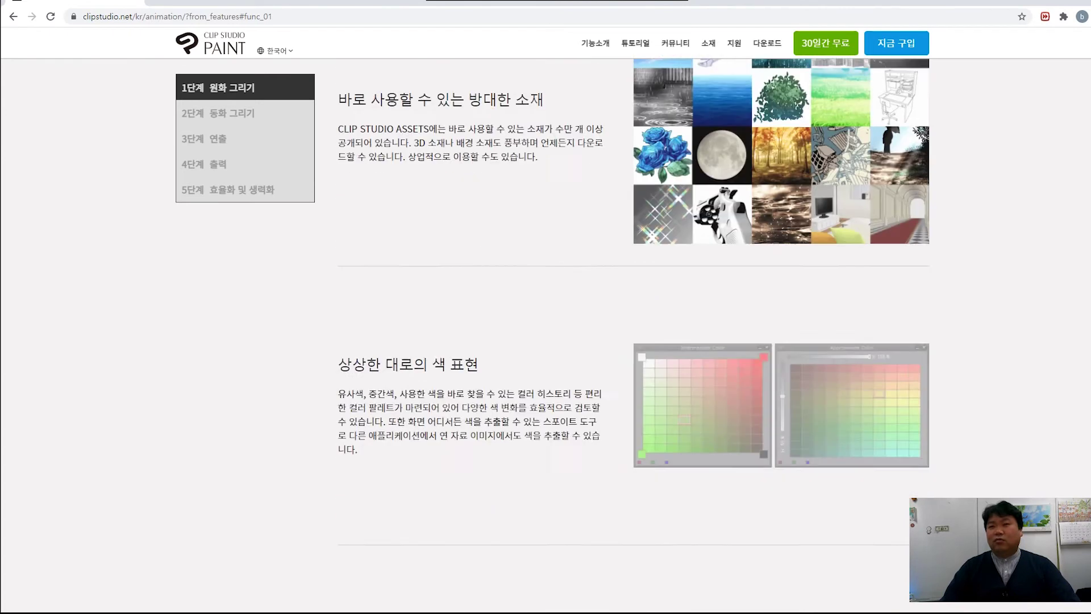
pyautogui.scroll(-12, 633, 335)
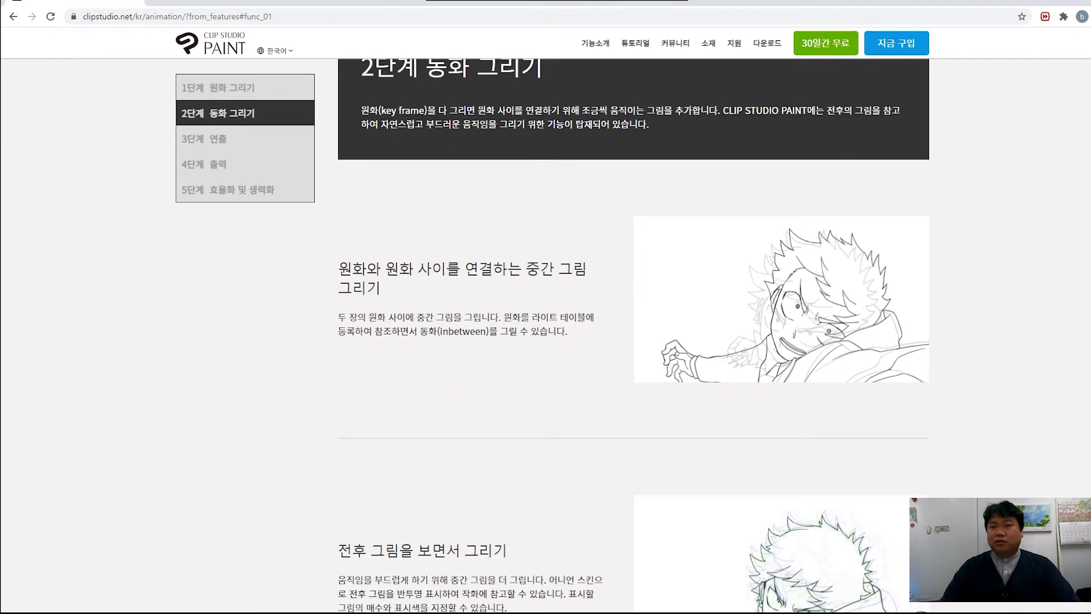
pyautogui.scroll(-3, 633, 335)
pyautogui.scroll(-2, 922, 335)
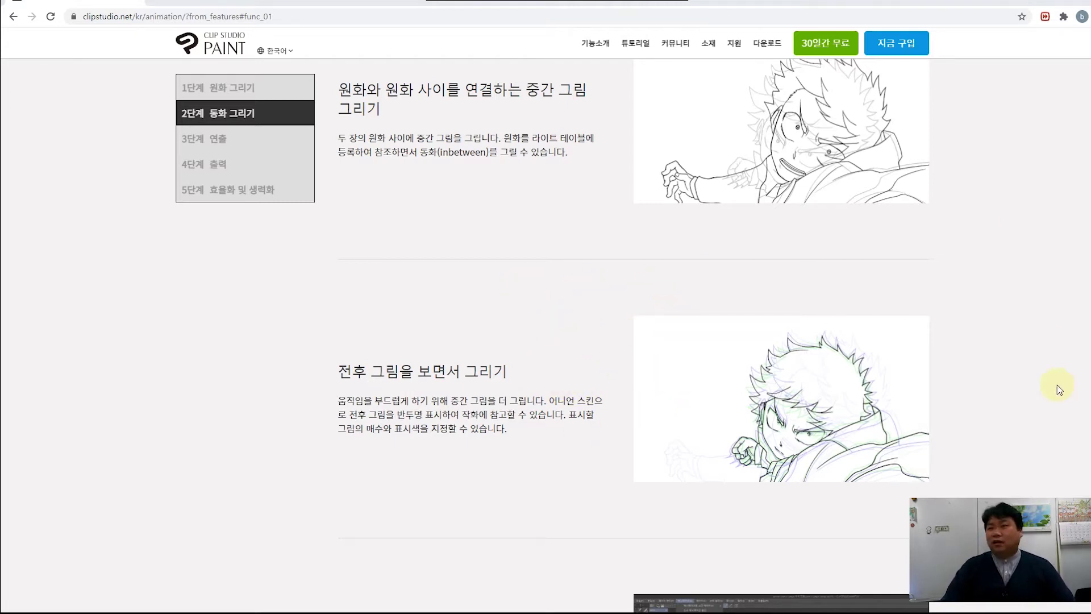
pyautogui.scroll(-4, 1059, 392)
pyautogui.scroll(-10, 544, 214)
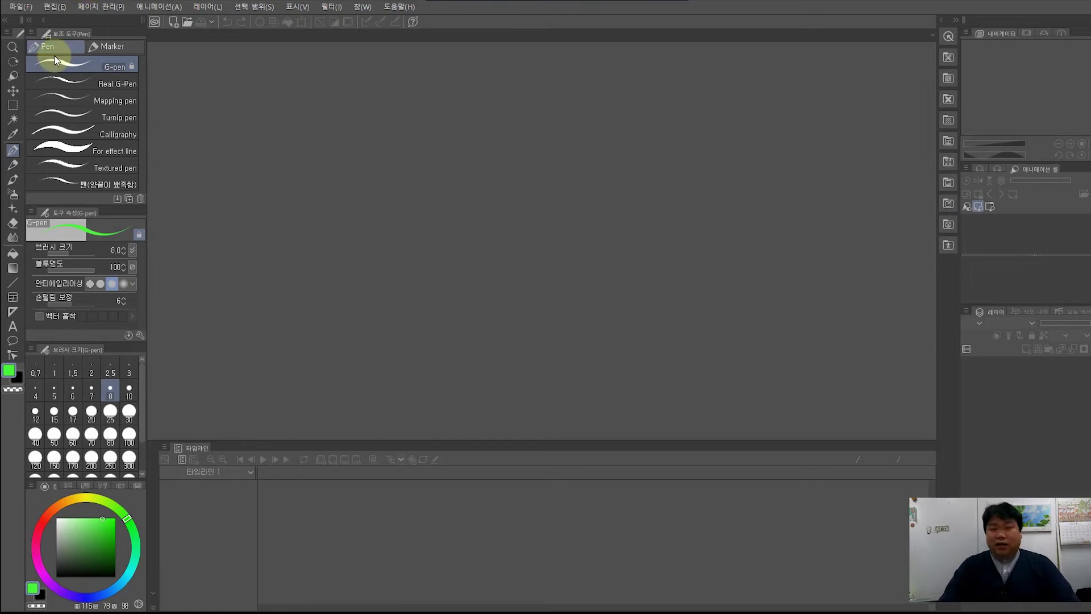
# - Start a new file, review the settings for the illustration, webtoon, comic and doujinshi work types, and choose the animation type
pyautogui.click(23, 11)
pyautogui.click(28, 19)
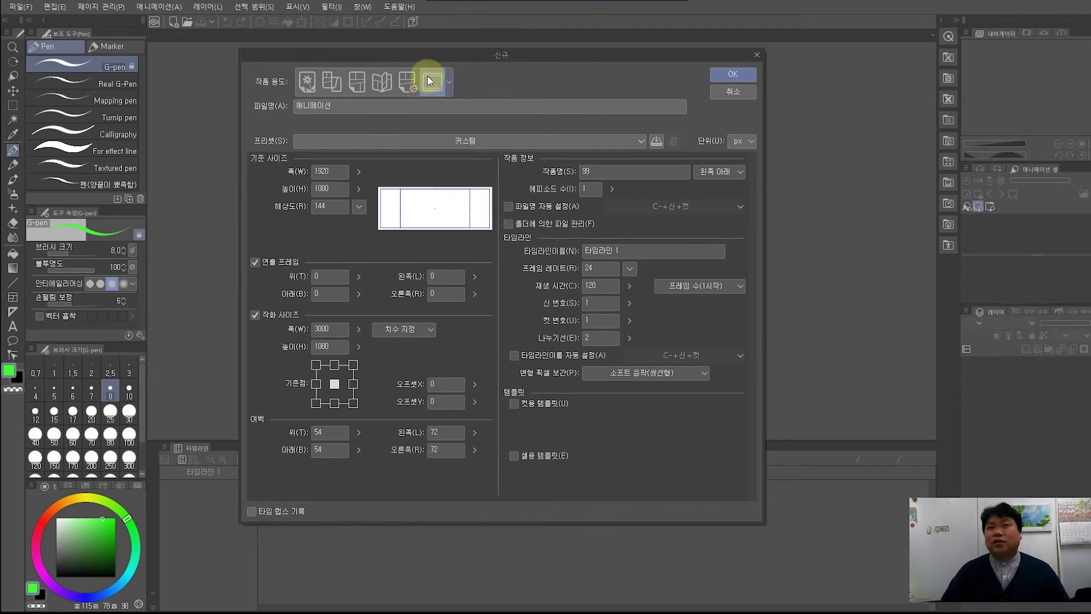
pyautogui.click(307, 84)
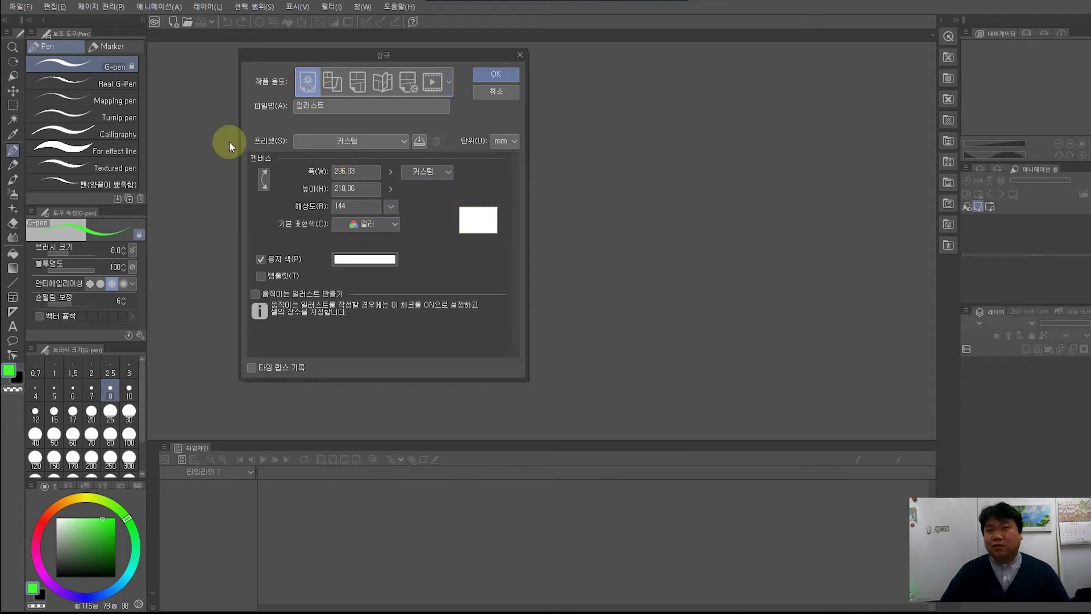
pyautogui.click(333, 81)
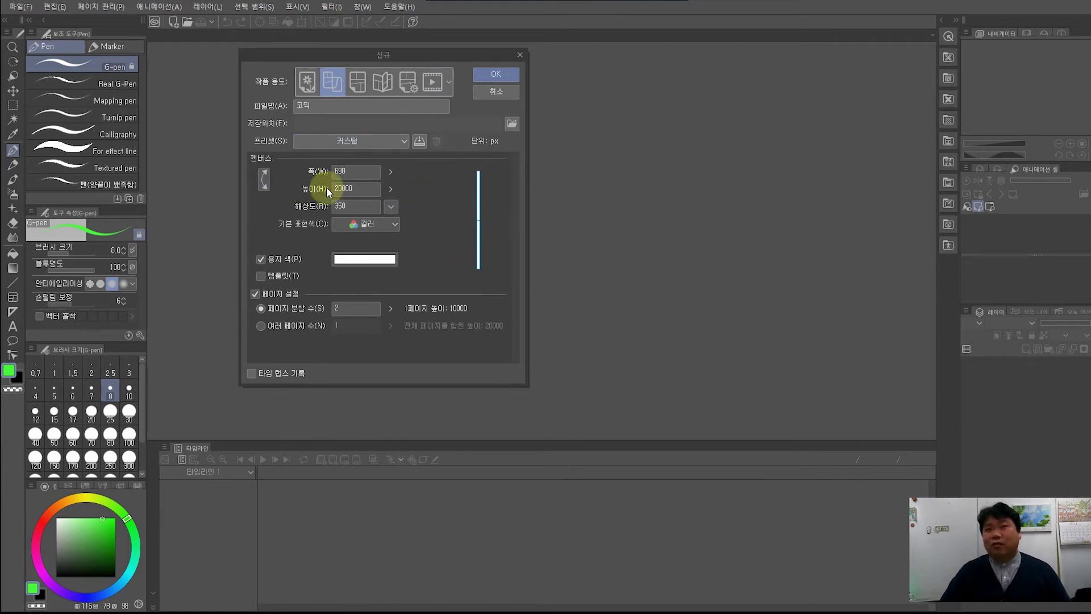
pyautogui.click(360, 85)
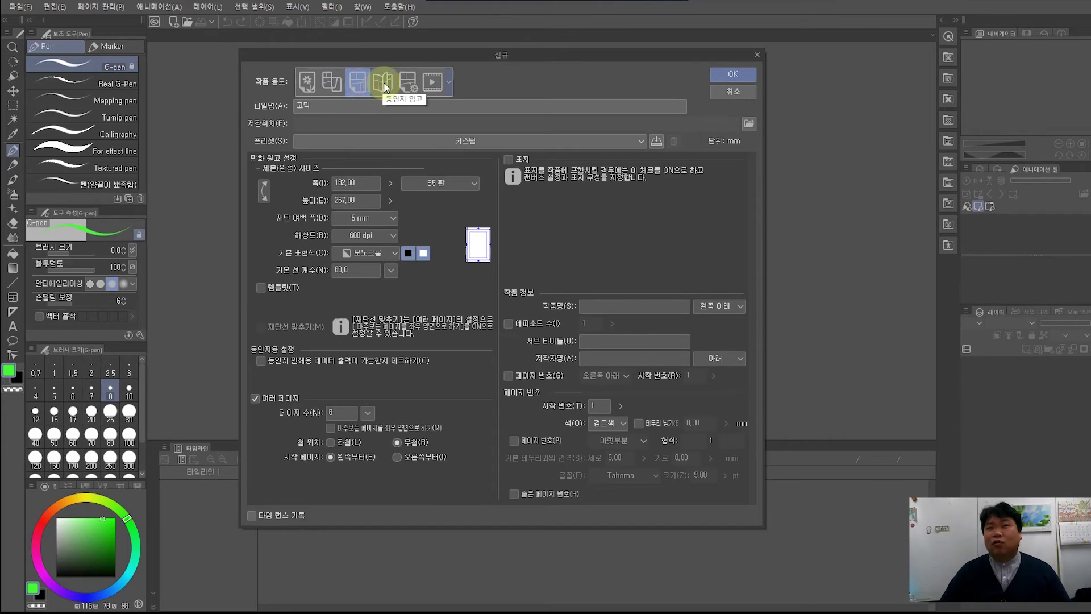
pyautogui.click(383, 84)
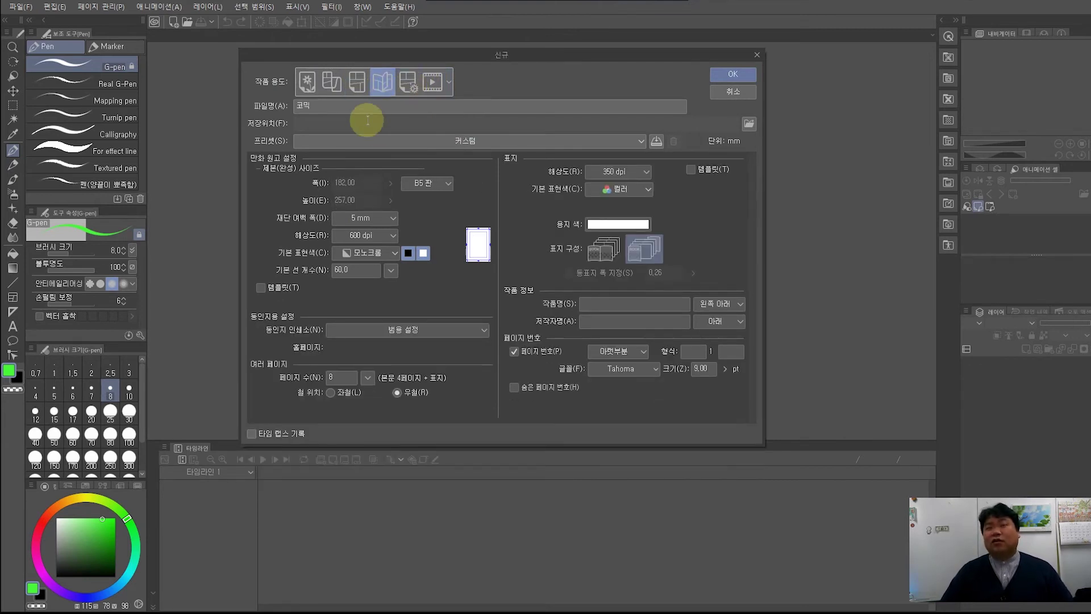
pyautogui.click(433, 84)
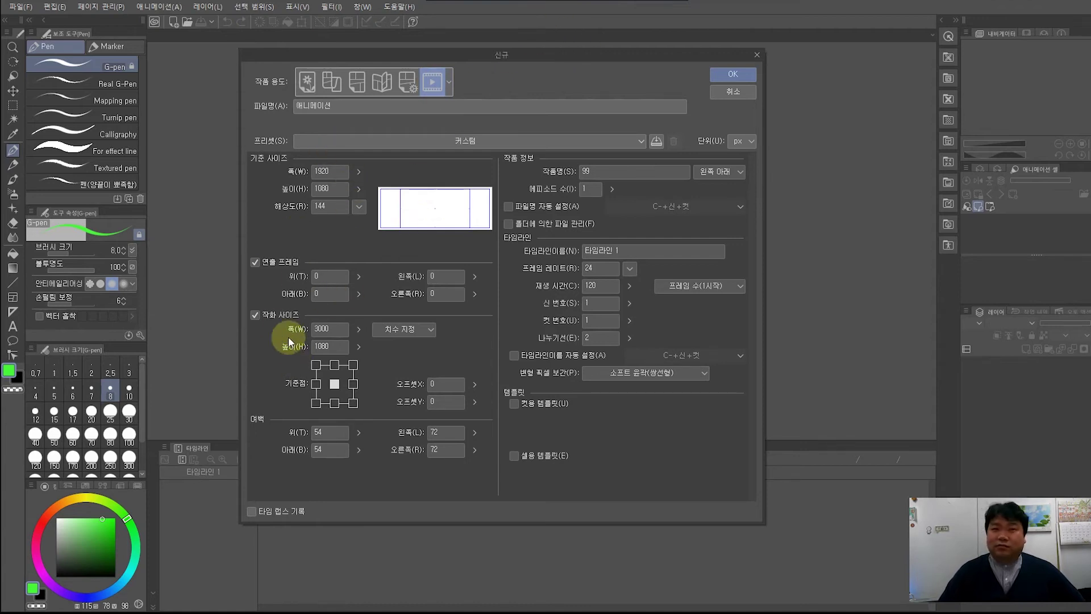
# - Disable the drawing size (작화 사이즈) option and choose a frame rate of 24 fps for the timeline
pyautogui.click(255, 314)
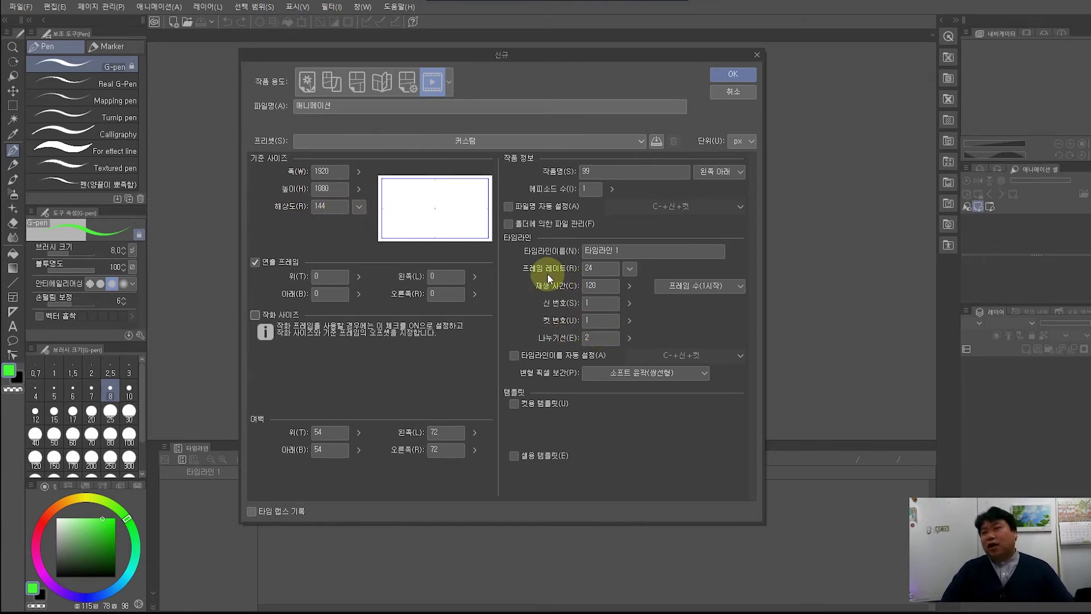
pyautogui.click(630, 269)
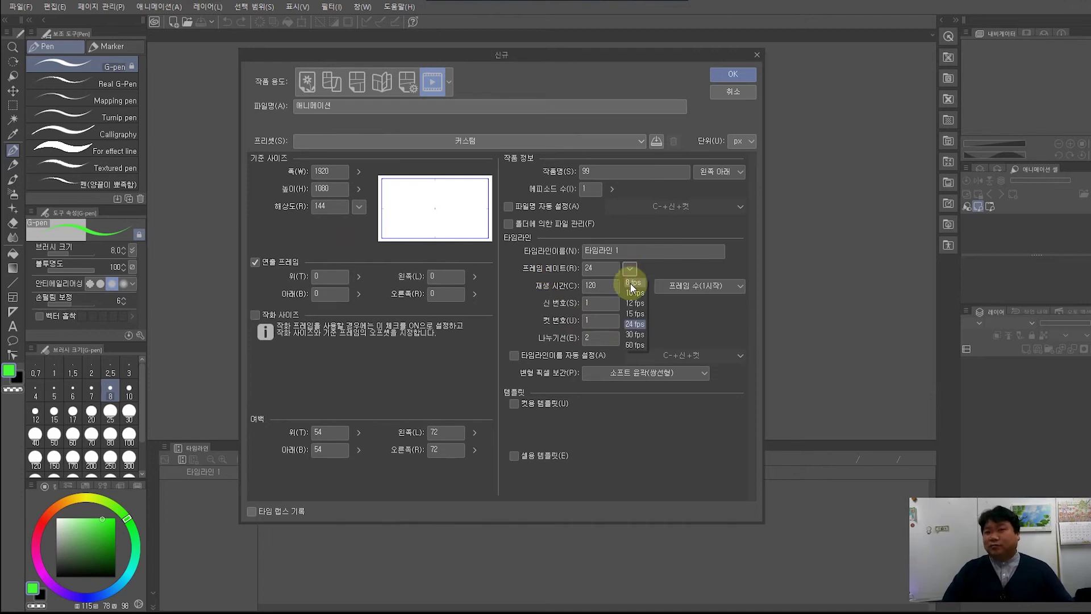
pyautogui.click(635, 325)
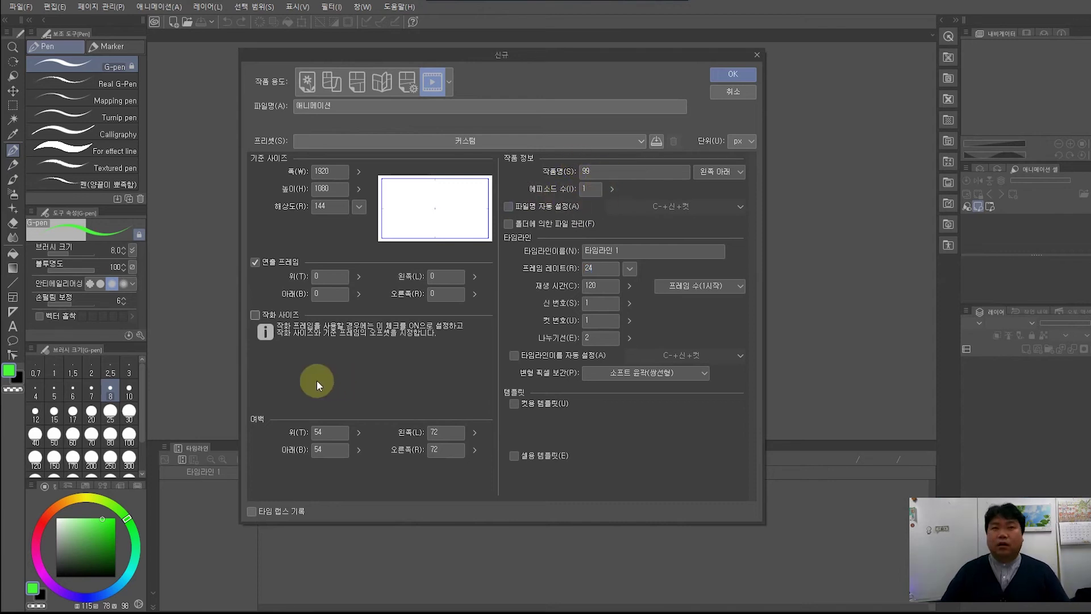
# - Enable the drawing size (작화 사이즈) and set it to 3000 px wide and 2000 px high
pyautogui.click(254, 314)
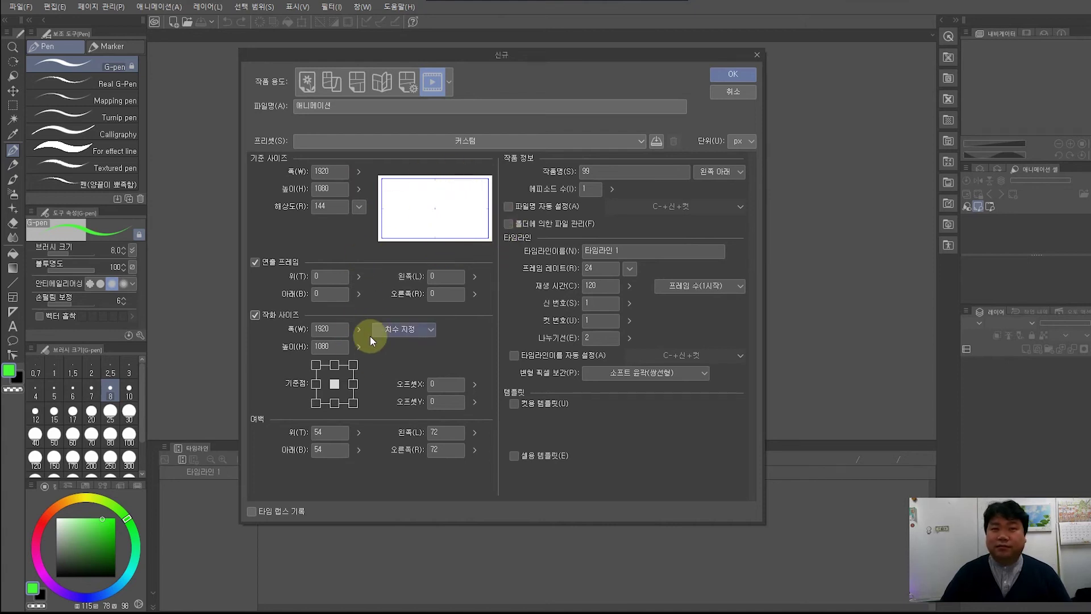
pyautogui.doubleClick(336, 329)
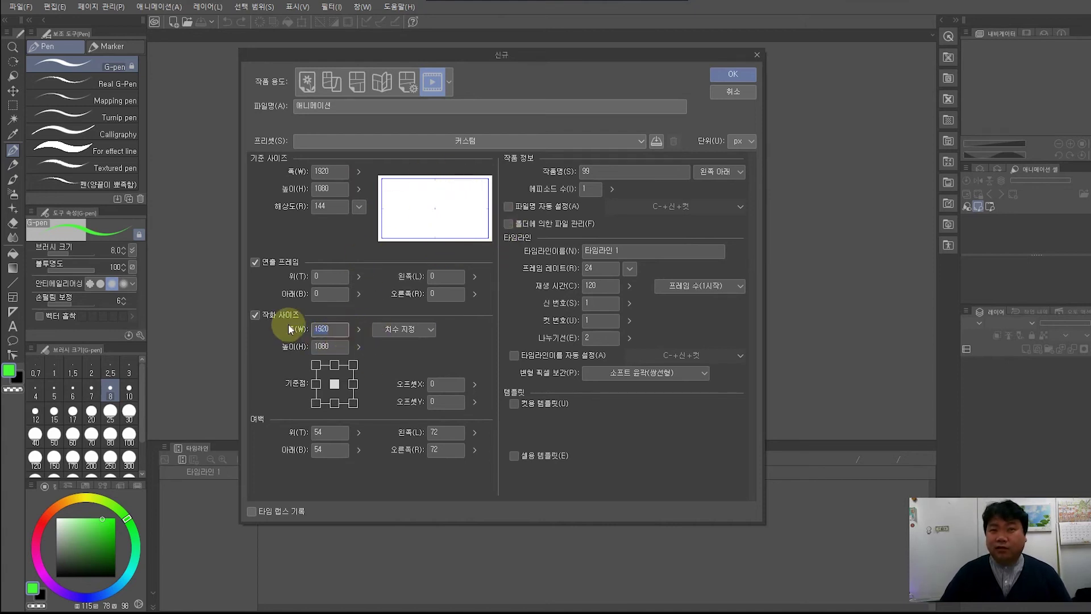
pyautogui.write('3')
pyautogui.write('000')
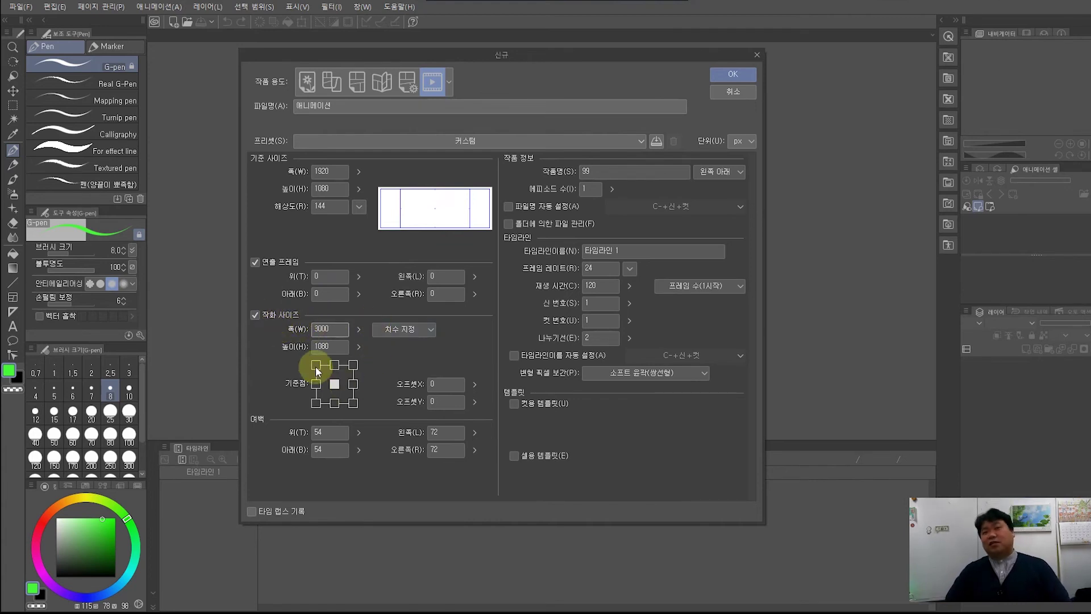
pyautogui.click(340, 347)
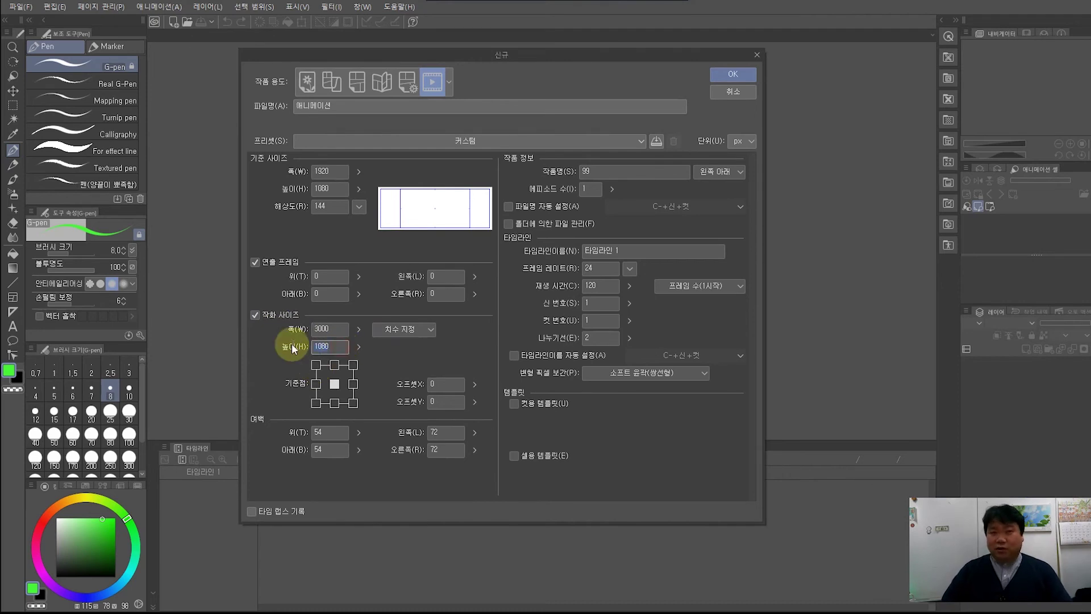
pyautogui.press('BackSpace')
pyautogui.press('BackSpace')
pyautogui.press('BackSpace')
pyautogui.press('BackSpace')
pyautogui.write('200')
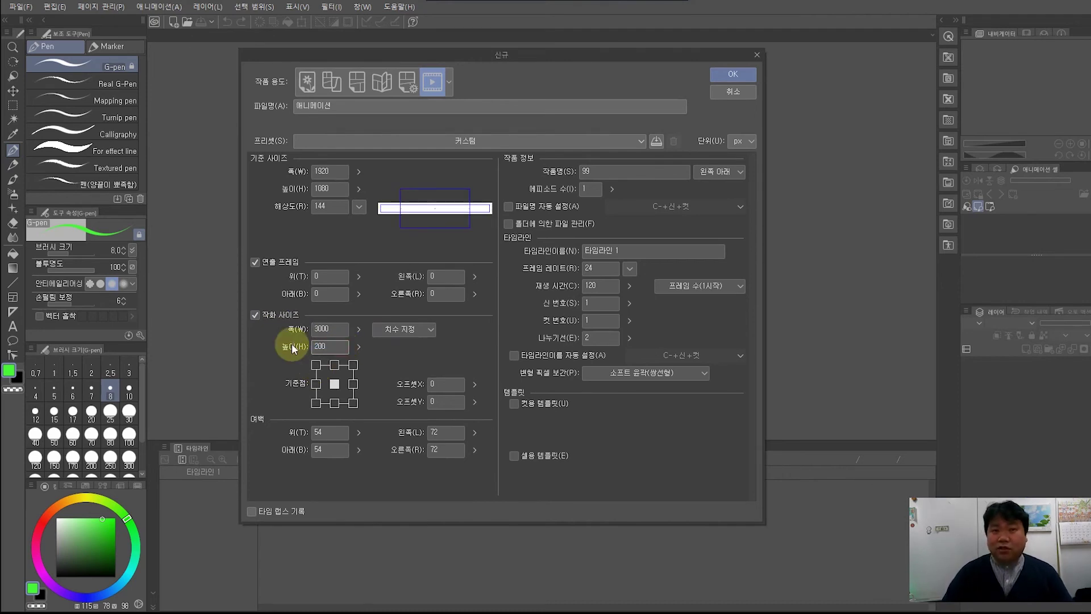
pyautogui.write('0')
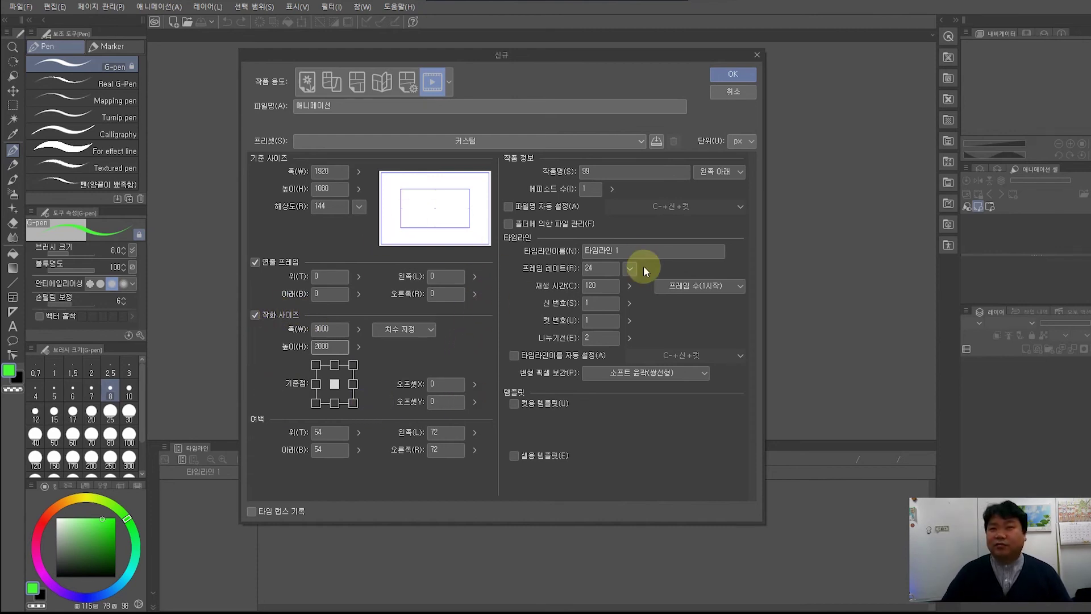
# - Toggle the drawing size (작화 사이즈) option to compare the canvas preview, leaving it disabled
pyautogui.click(254, 315)
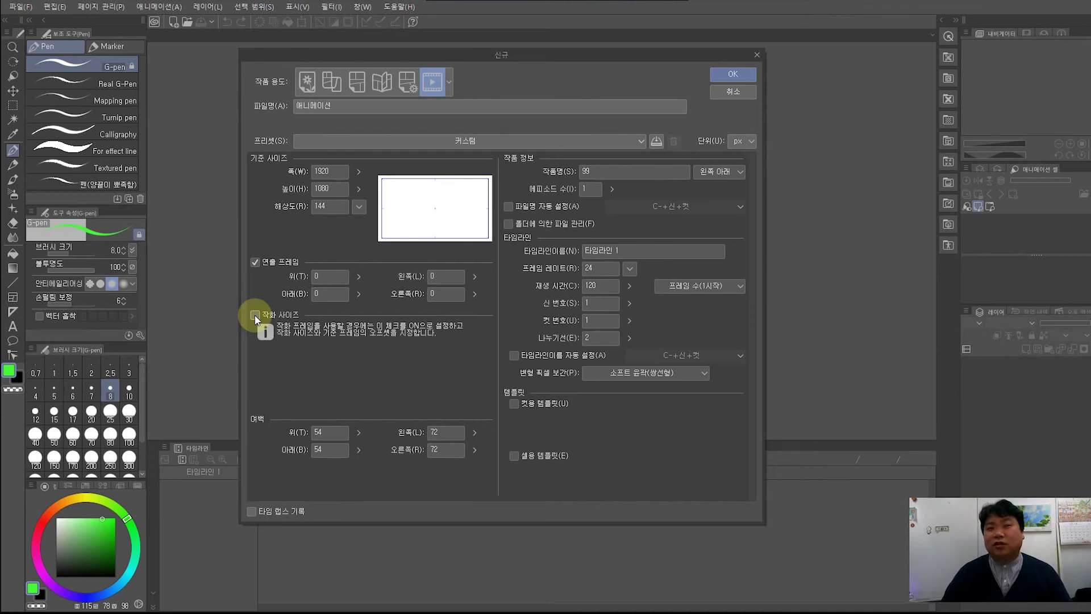
pyautogui.click(254, 315)
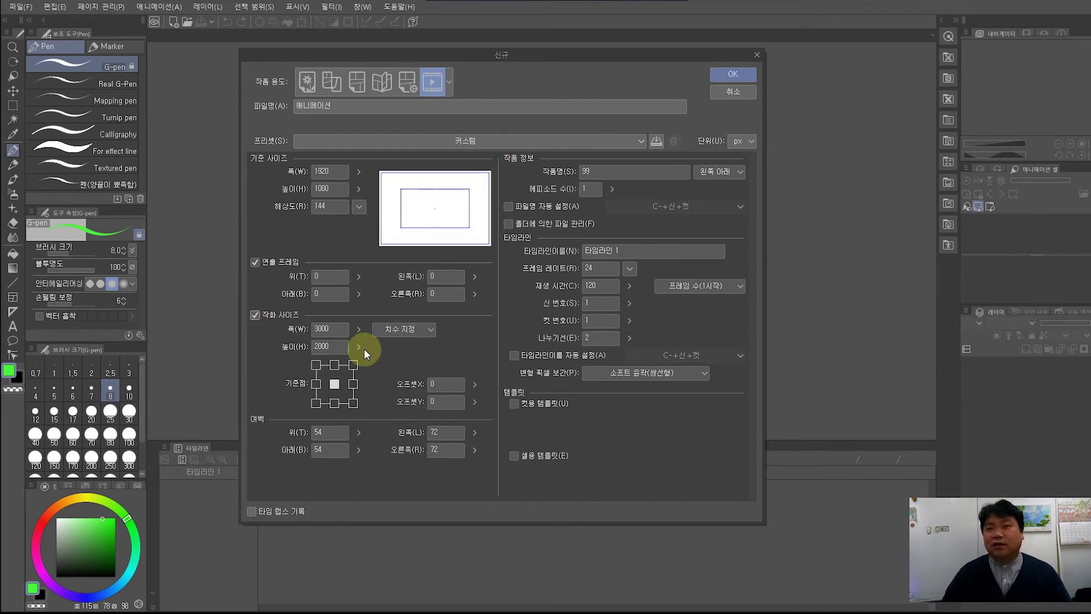
pyautogui.click(254, 314)
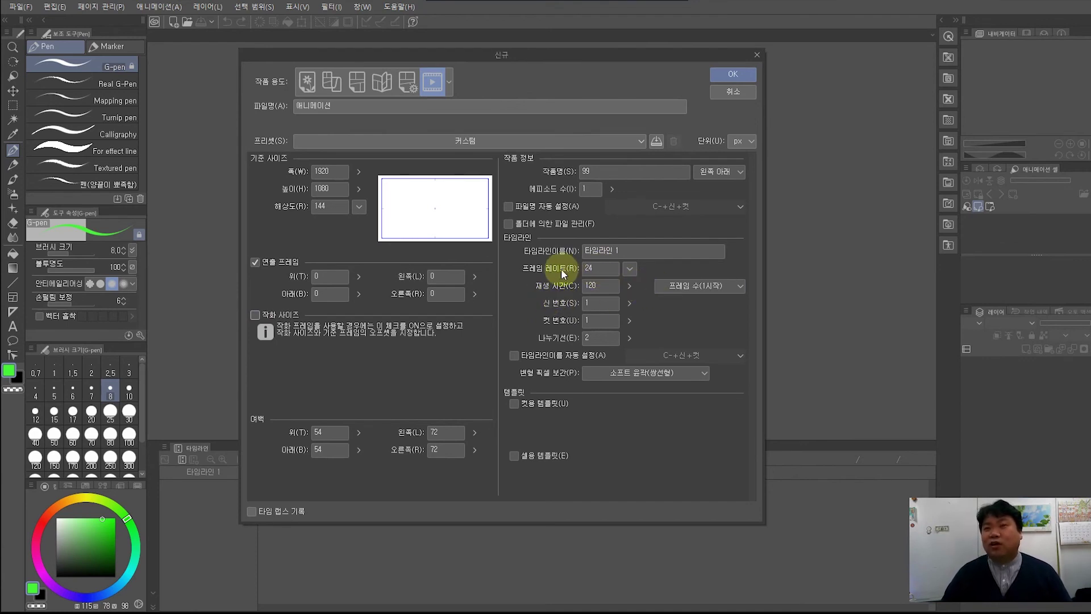
# - Keep the playback time (재생 시간) at 120 with the frame count starting at 1 (프레임 수(1시작)), and create the animation file
pyautogui.click(630, 286)
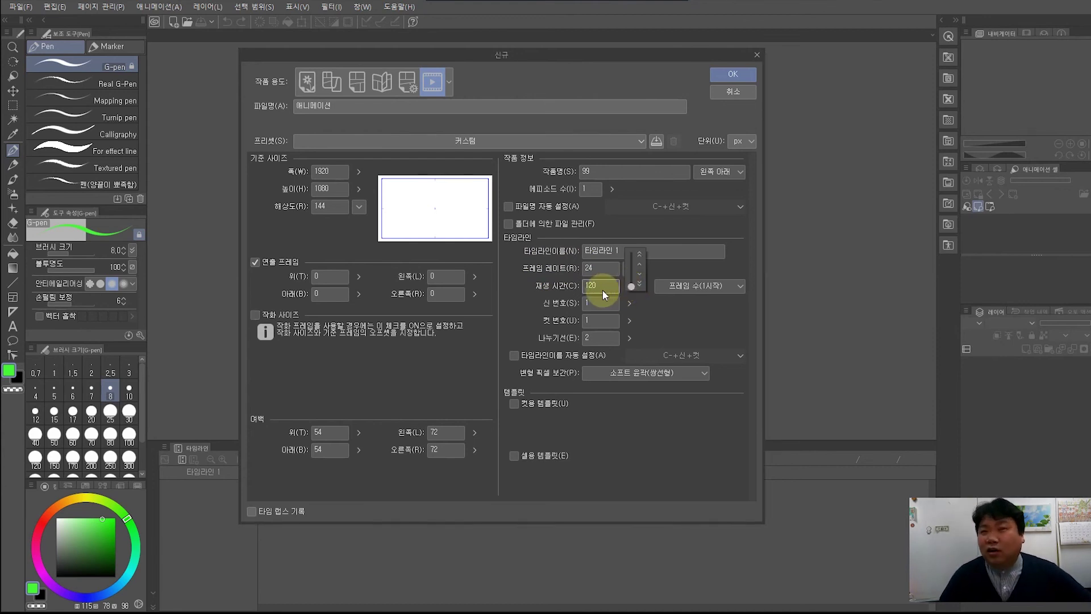
pyautogui.click(601, 284)
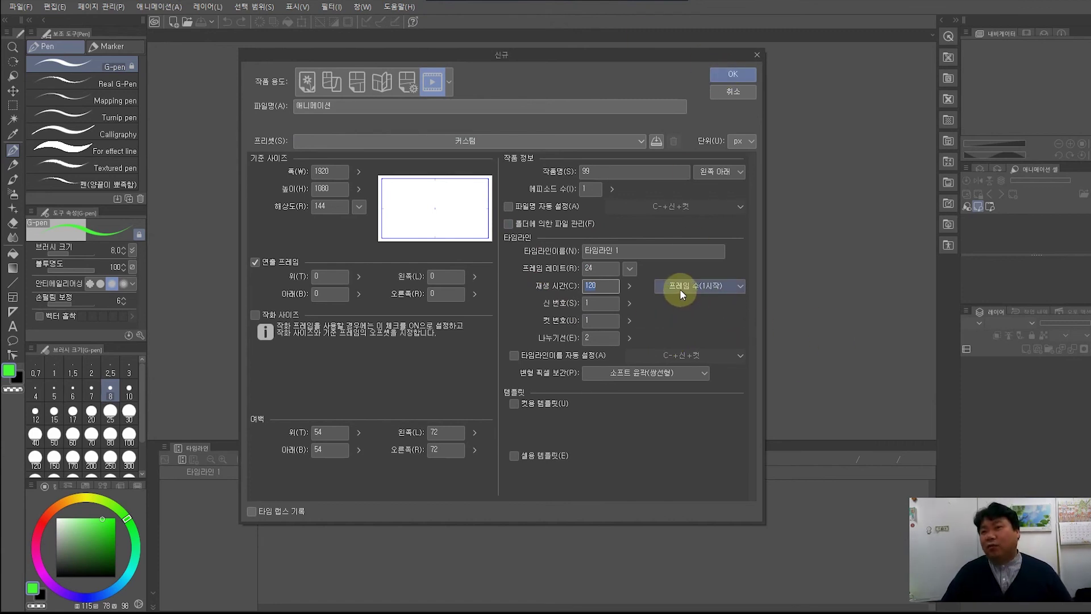
pyautogui.click(737, 285)
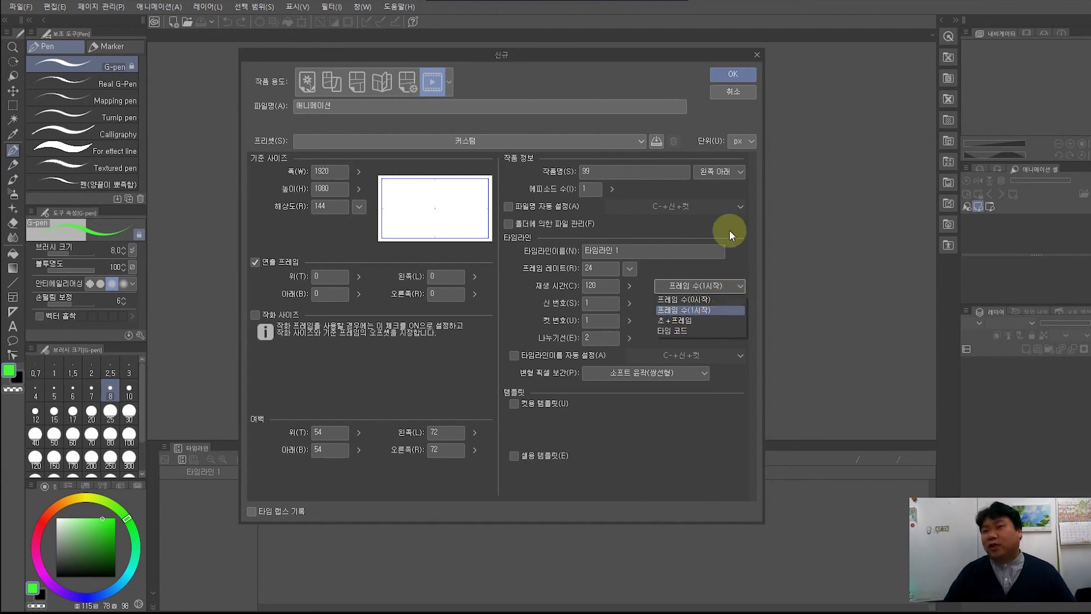
pyautogui.click(724, 74)
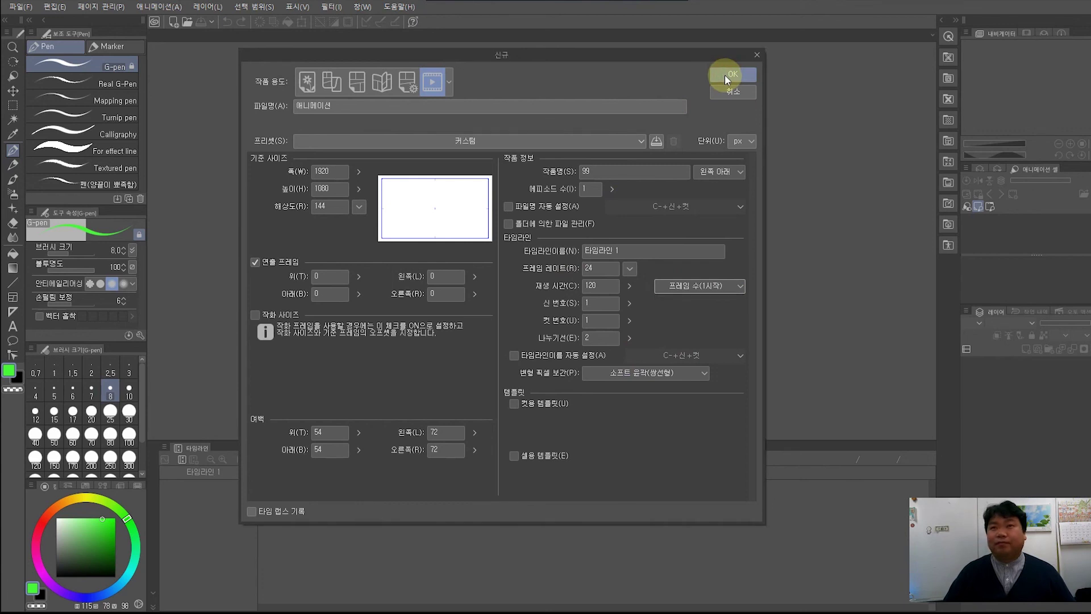
pyautogui.click(728, 74)
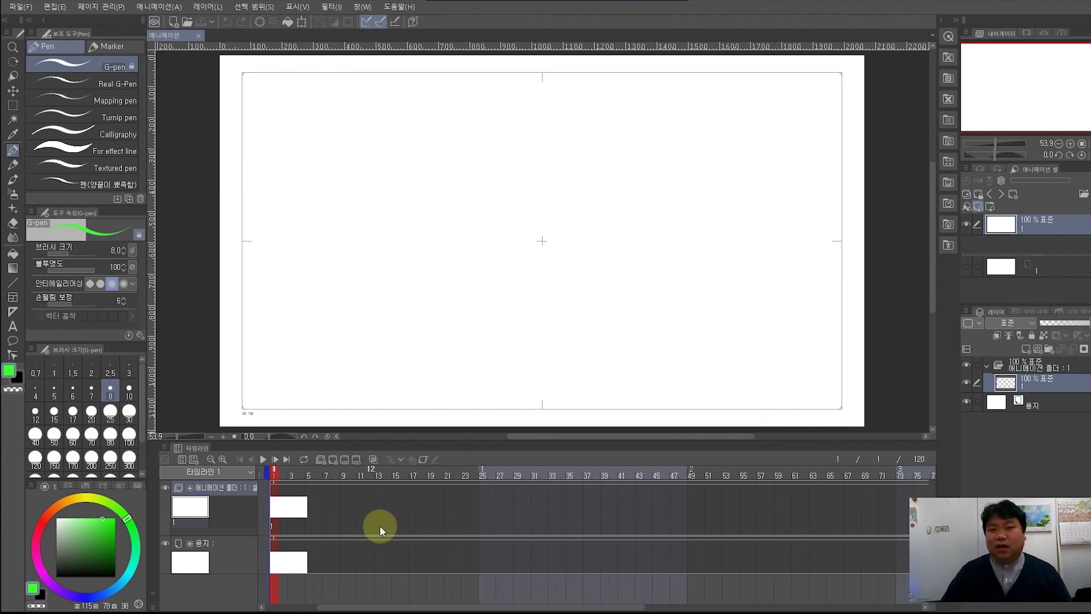
# - Examine the new timeline's second divisions by moving the playhead to frame 24 and to the last frame, 120
pyautogui.moveTo(468, 606); pyautogui.dragTo(428, 602)
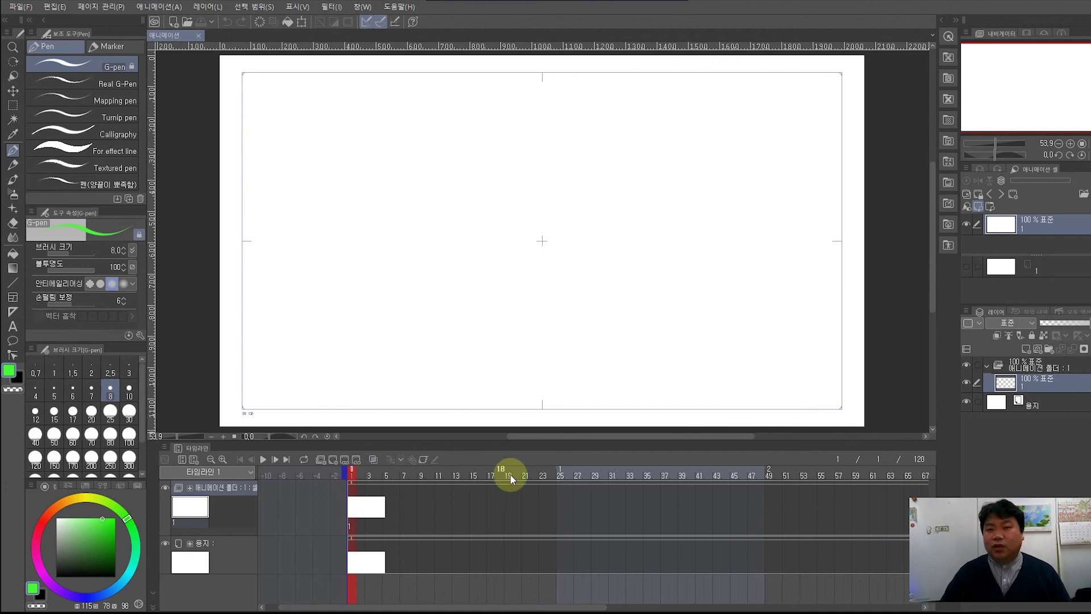
pyautogui.click(550, 473)
pyautogui.moveTo(518, 604); pyautogui.dragTo(706, 605)
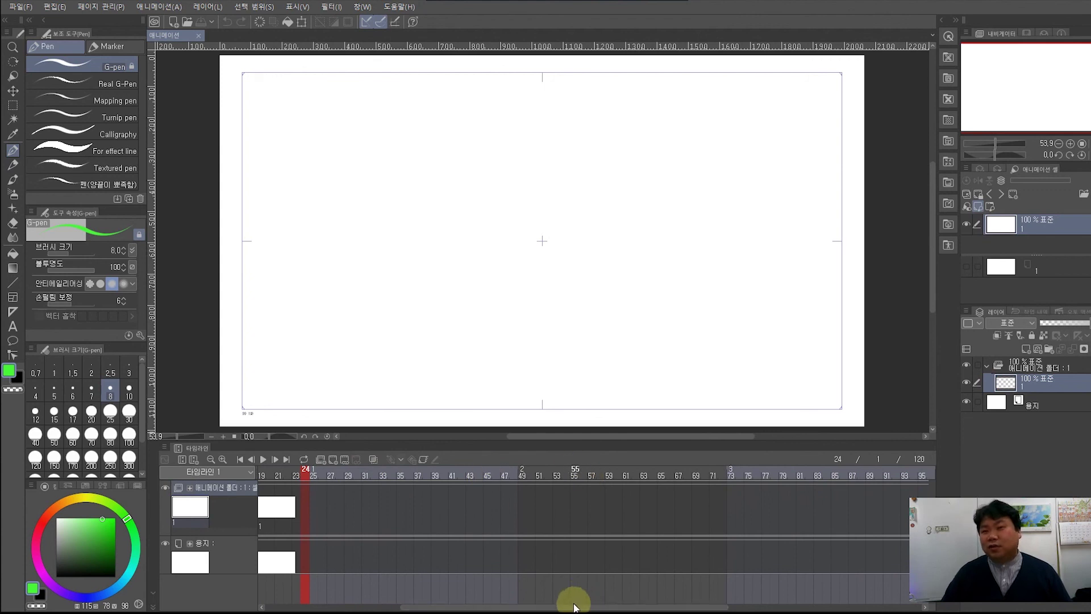
pyautogui.moveTo(599, 601); pyautogui.dragTo(807, 607)
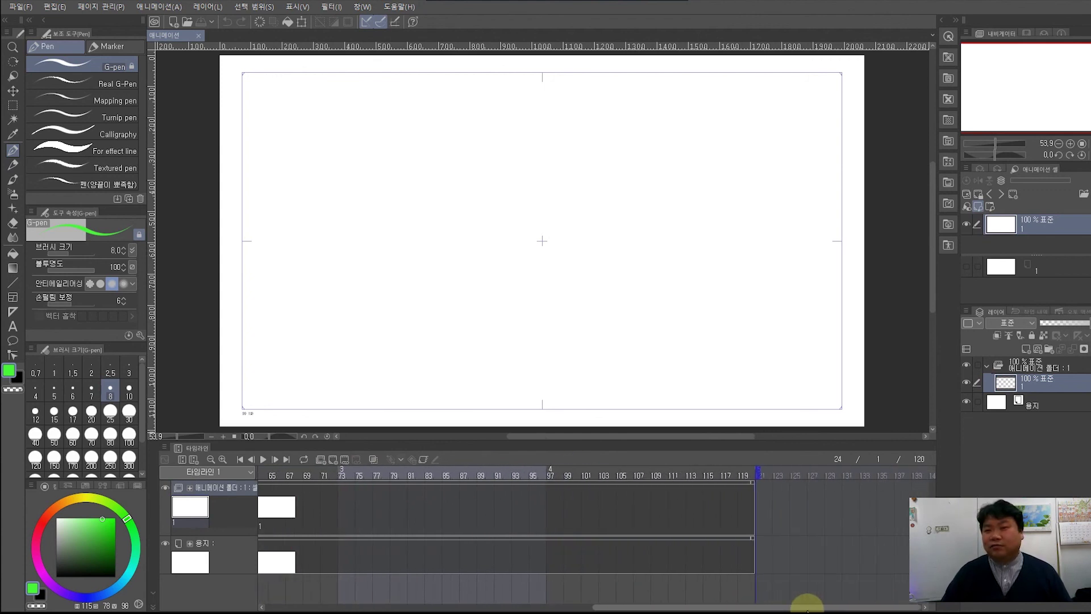
pyautogui.click(751, 476)
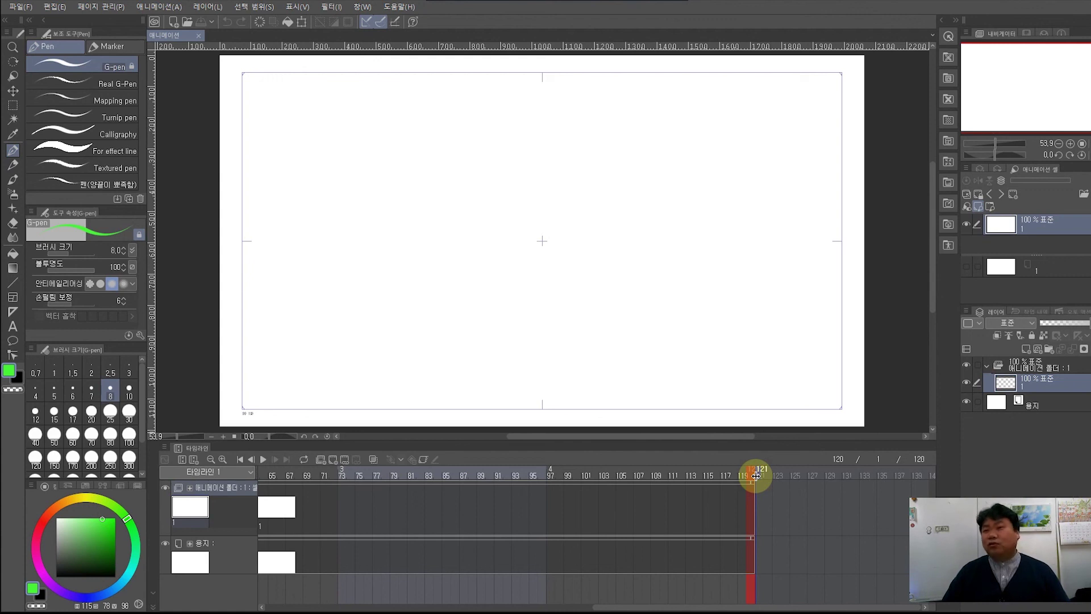
# - Extend the end of the timeline from the last frame to frame 129, and undo the extension
pyautogui.moveTo(756, 468); pyautogui.dragTo(834, 475)
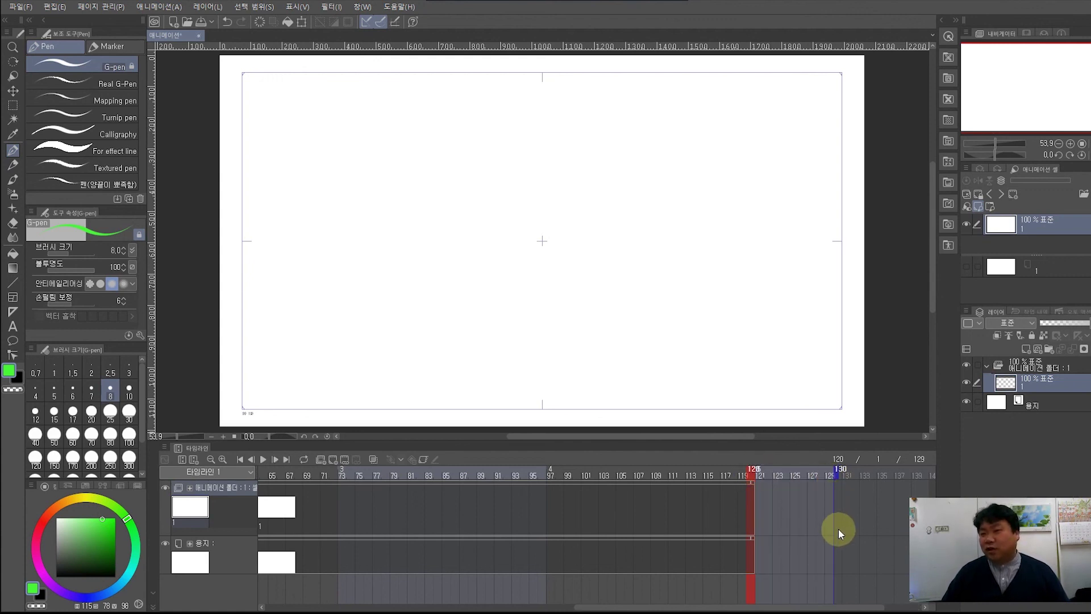
pyautogui.hotkey('ctrl', 'z')
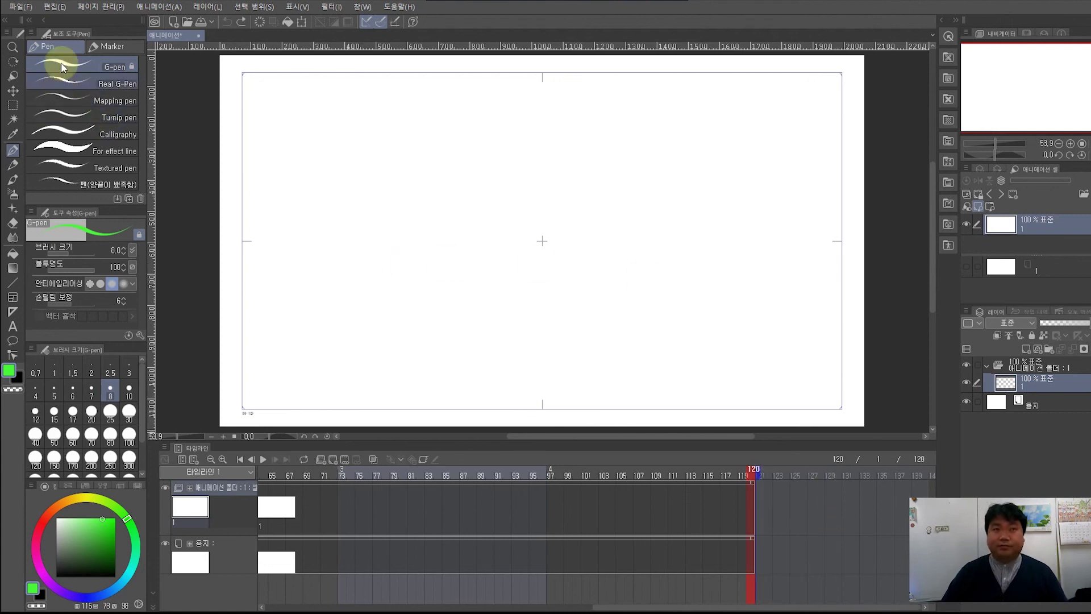